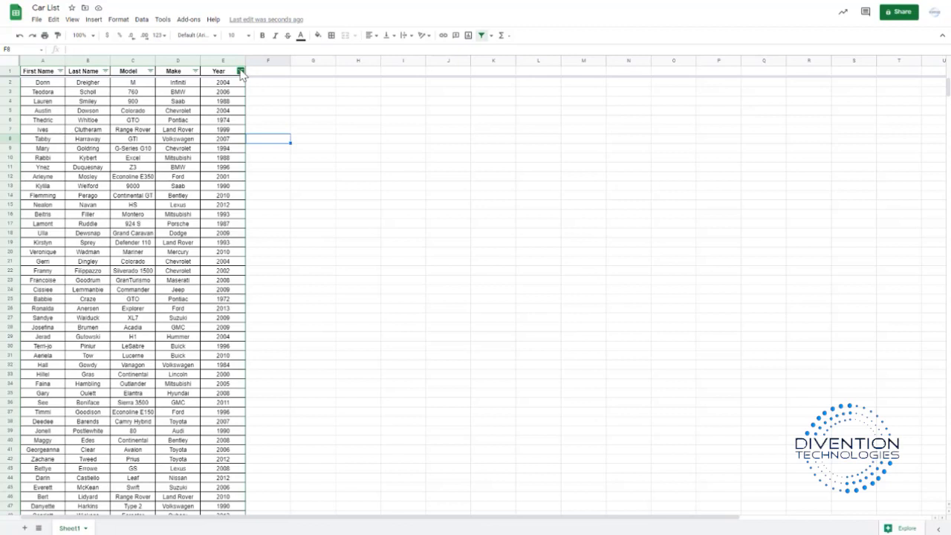
# - Remove the filter from header row A1:E1 and create it again
pyautogui.click(241, 71)
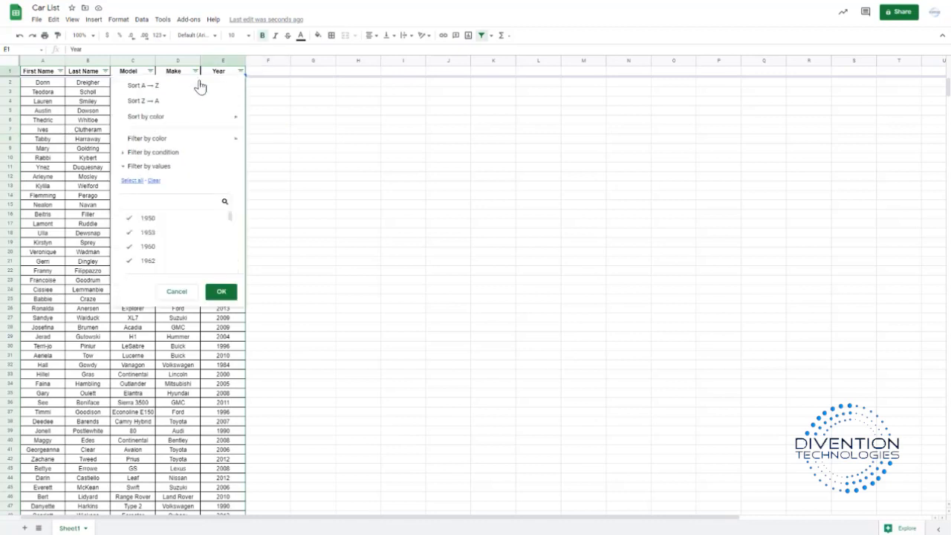
pyautogui.click(268, 93)
pyautogui.click(45, 72)
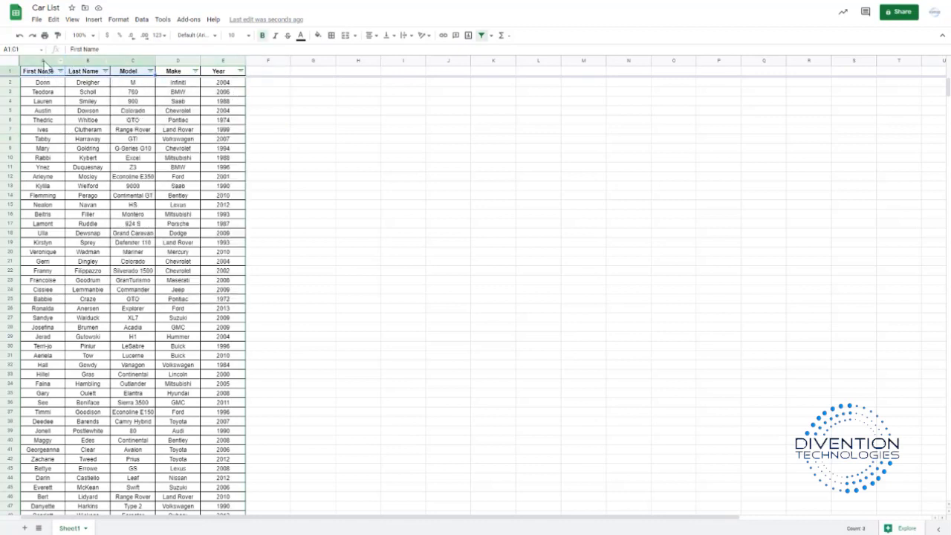
pyautogui.click(43, 61)
pyautogui.moveTo(45, 73); pyautogui.dragTo(223, 72)
pyautogui.click(481, 36)
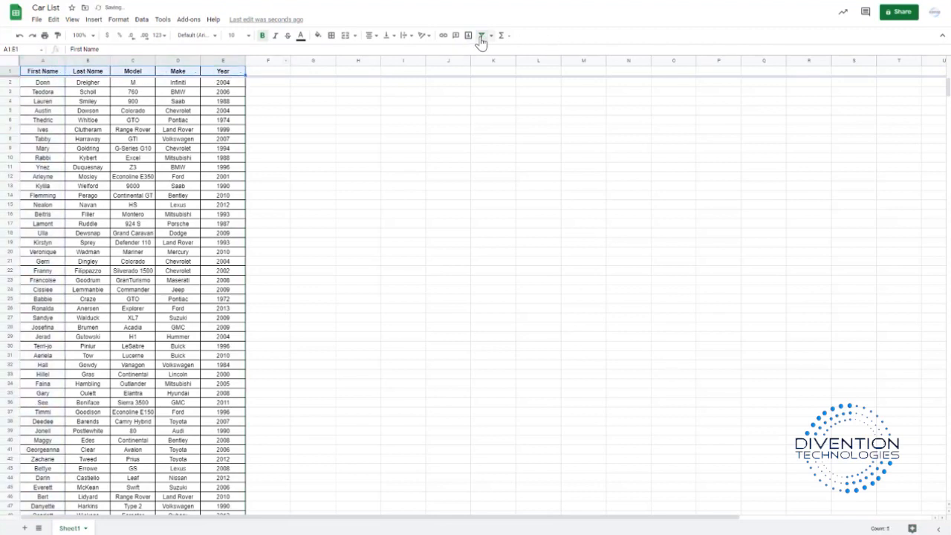
pyautogui.click(481, 36)
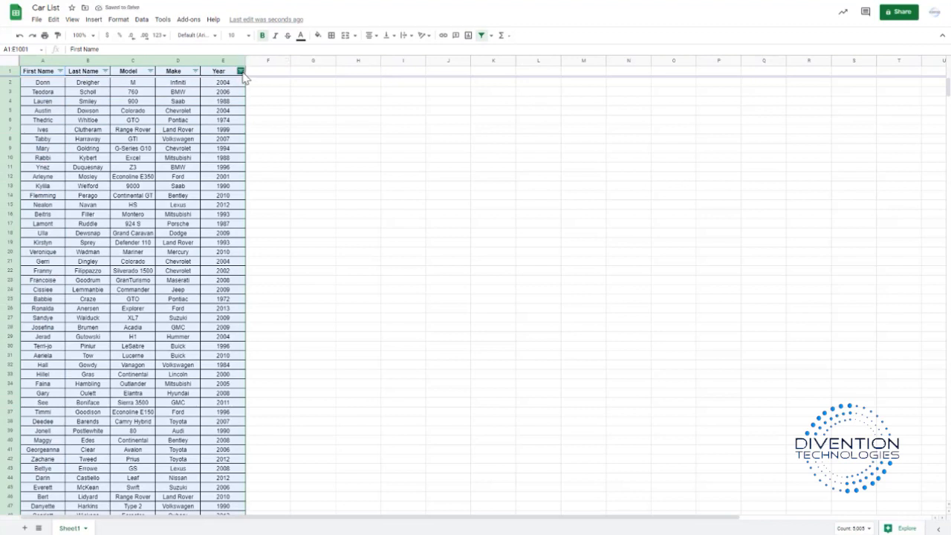
# - Sort the list by the Year column from A to Z and fill cells E2:E425 with red
pyautogui.click(240, 70)
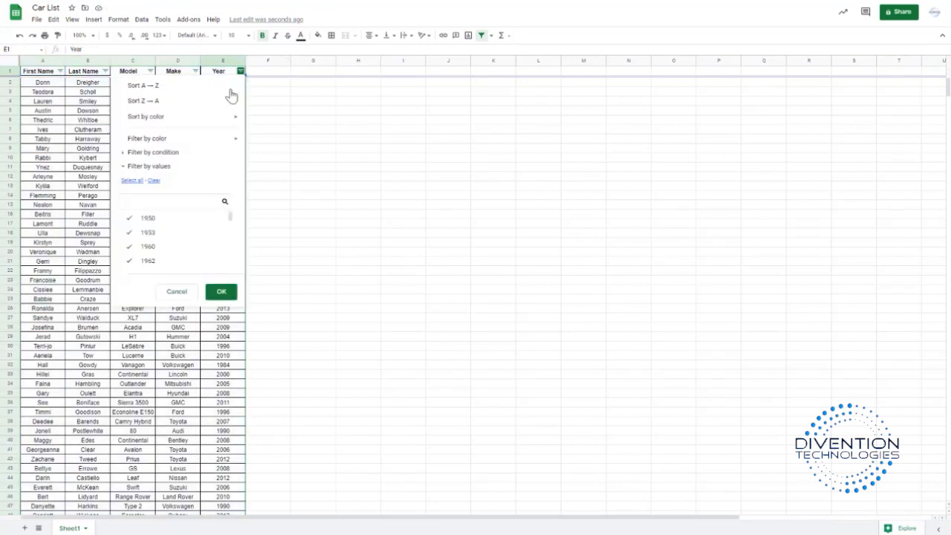
pyautogui.click(161, 89)
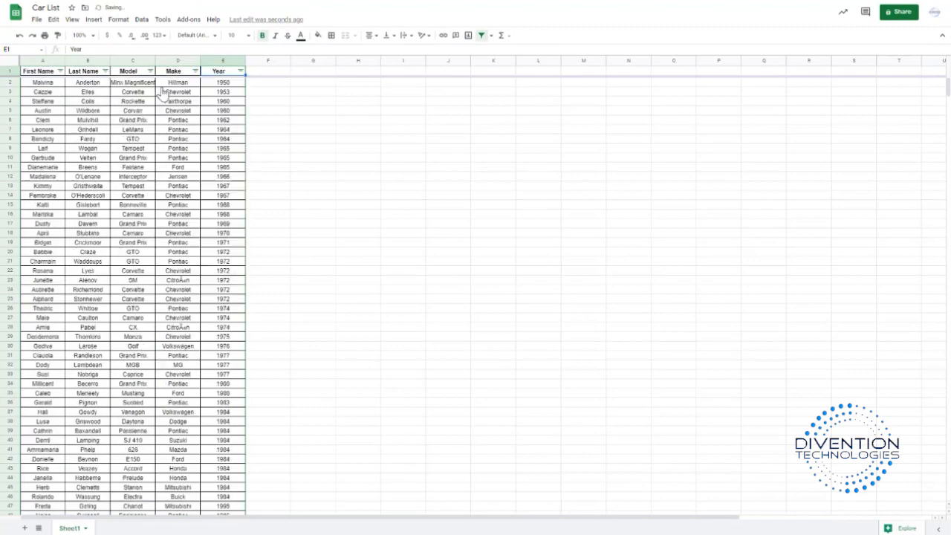
pyautogui.moveTo(223, 82); pyautogui.dragTo(221, 274)
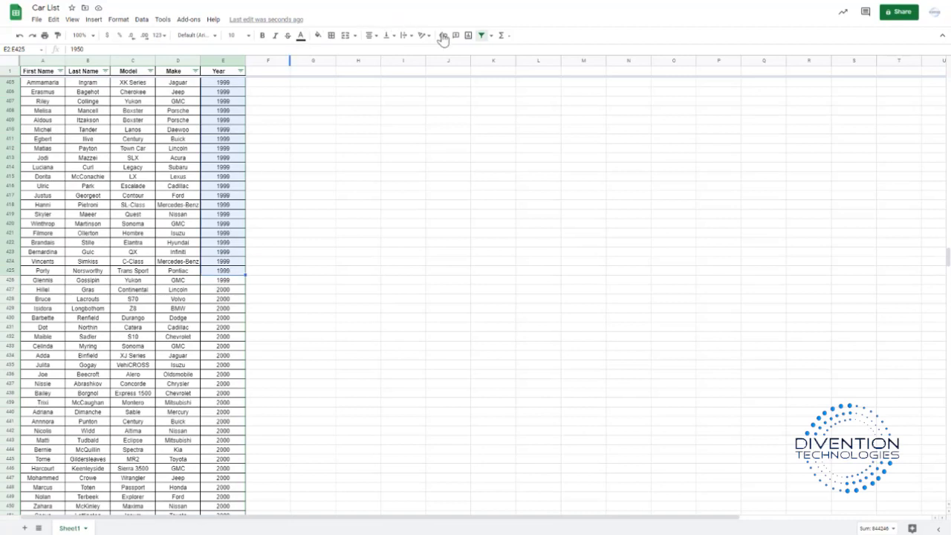
pyautogui.click(318, 36)
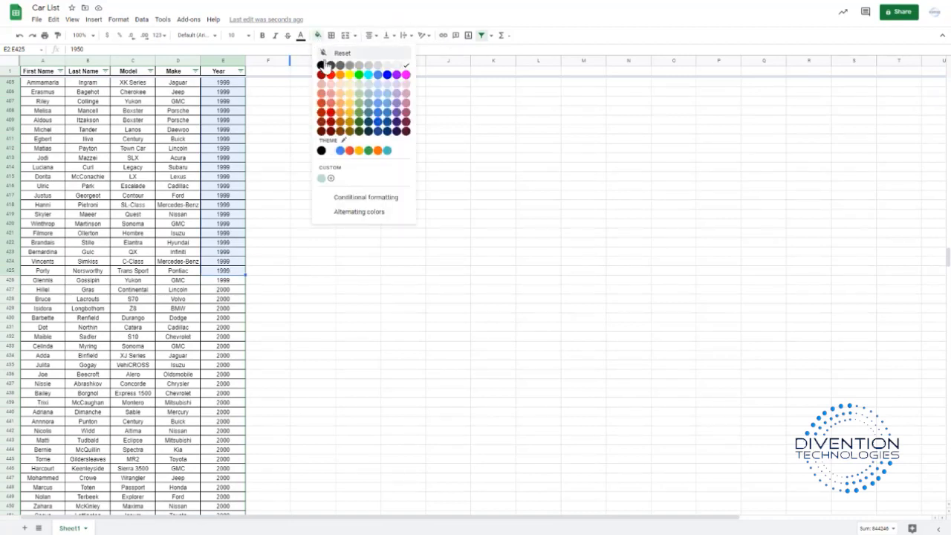
pyautogui.click(334, 112)
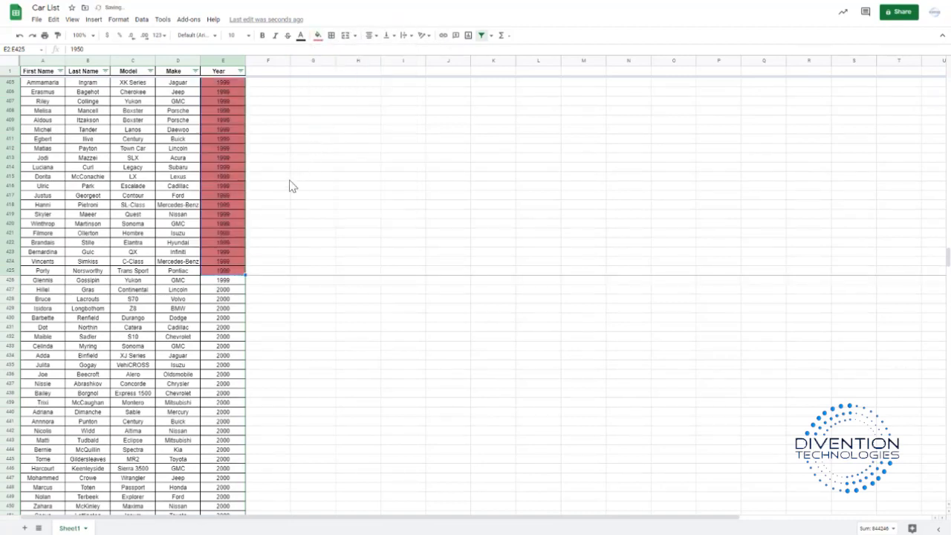
pyautogui.click(290, 179)
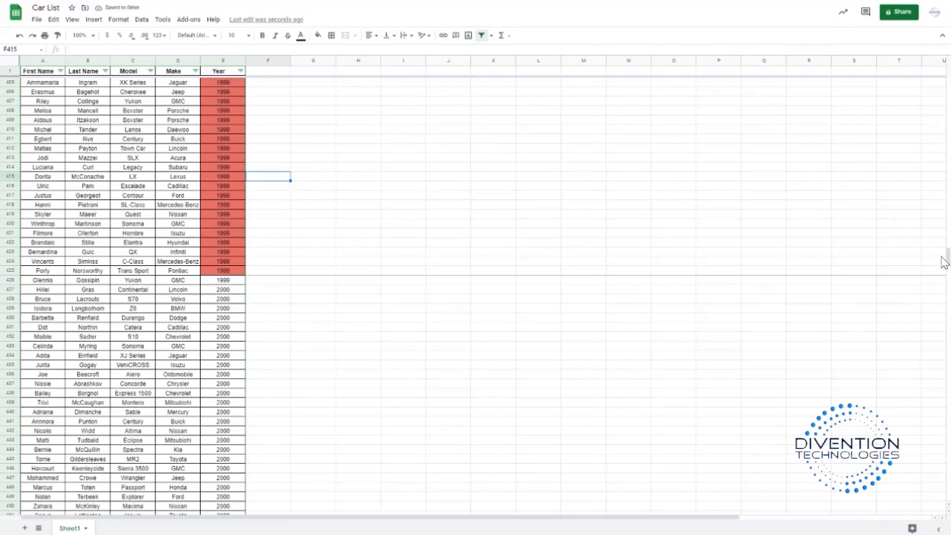
# - Fill the remaining 1999 year cell, E426, with a lighter red
pyautogui.moveTo(948, 256); pyautogui.dragTo(911, 263)
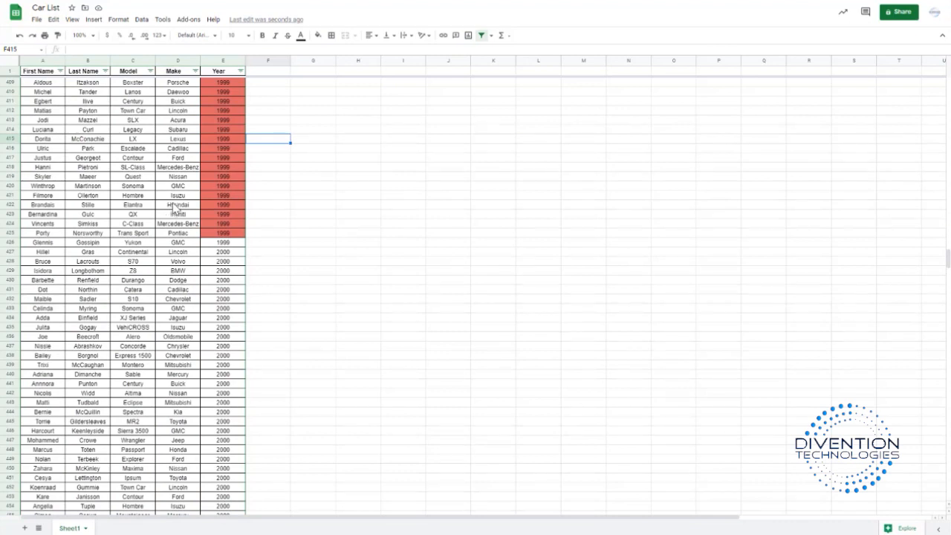
pyautogui.click(225, 243)
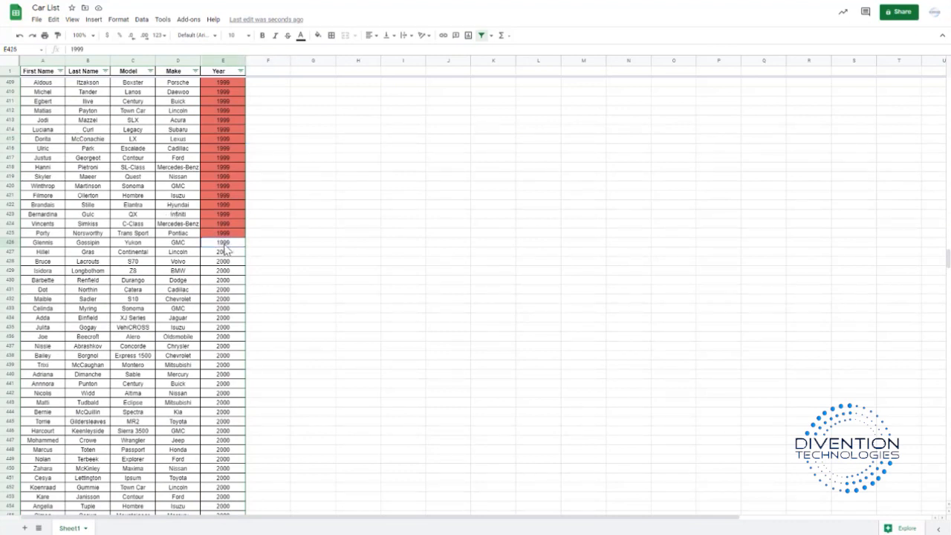
pyautogui.click(318, 36)
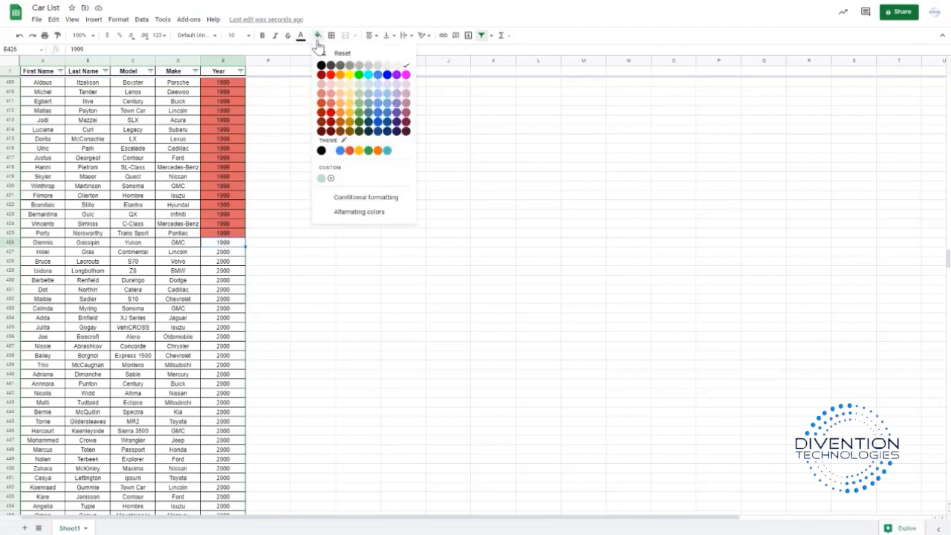
pyautogui.click(333, 95)
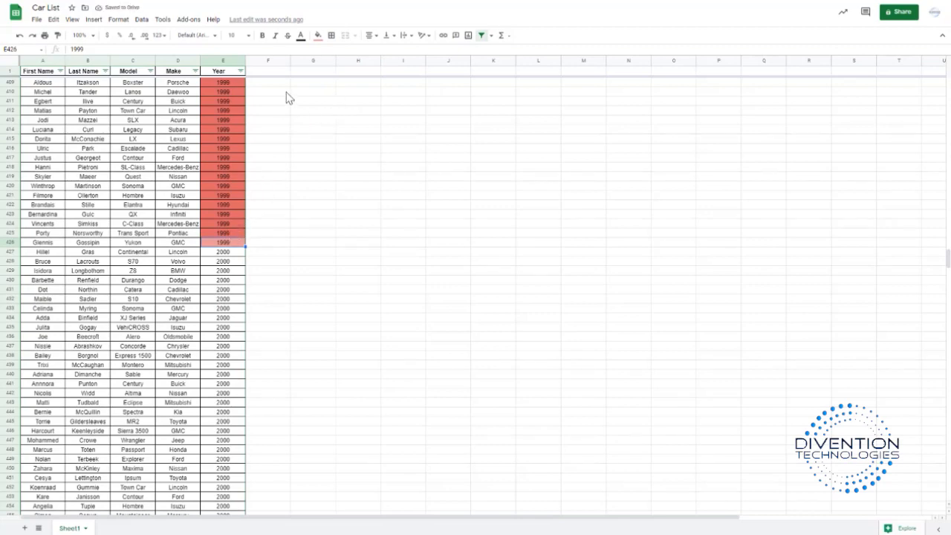
# - Undo the manual red fills and the sort of the Year column
pyautogui.press('Up')
pyautogui.hotkey('ctrl', 'shift', 'Up')
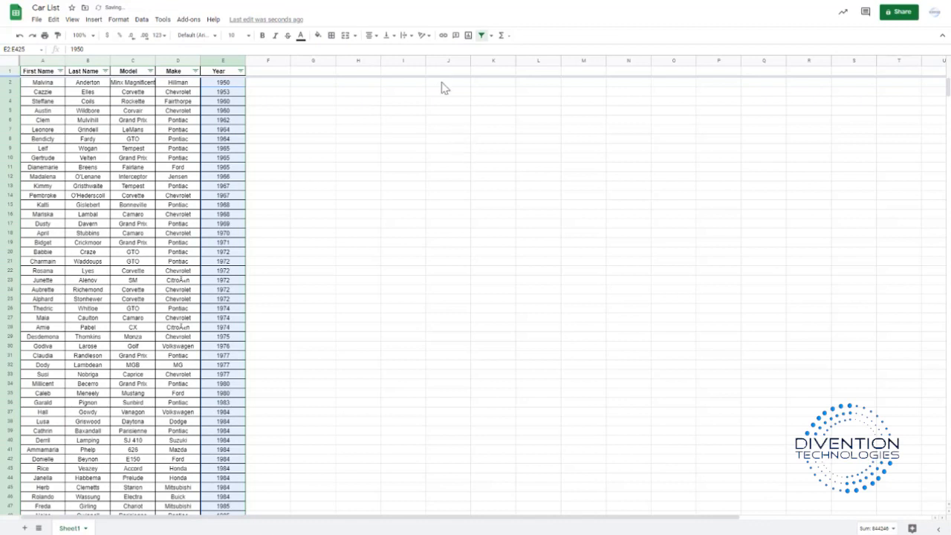
pyautogui.click(233, 243)
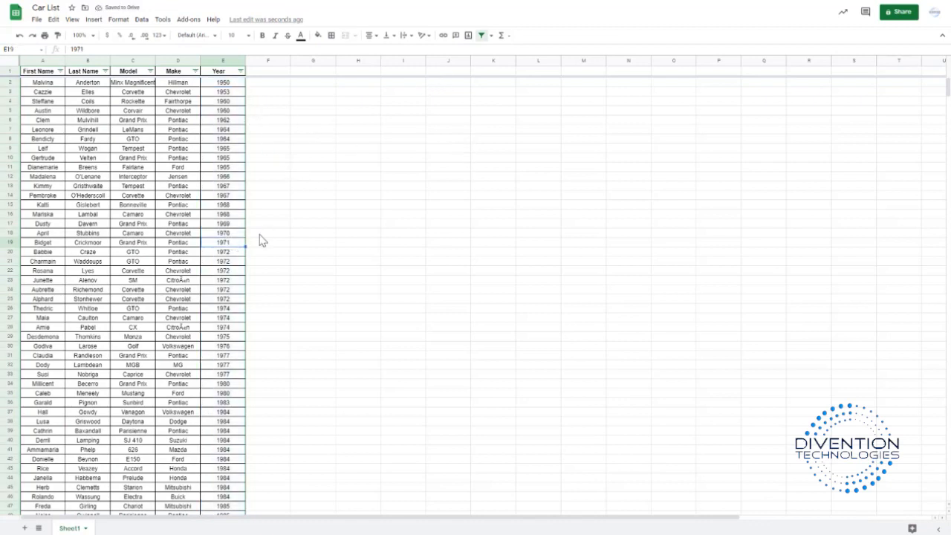
pyautogui.hotkey('ctrl', 'z')
pyautogui.click(275, 169)
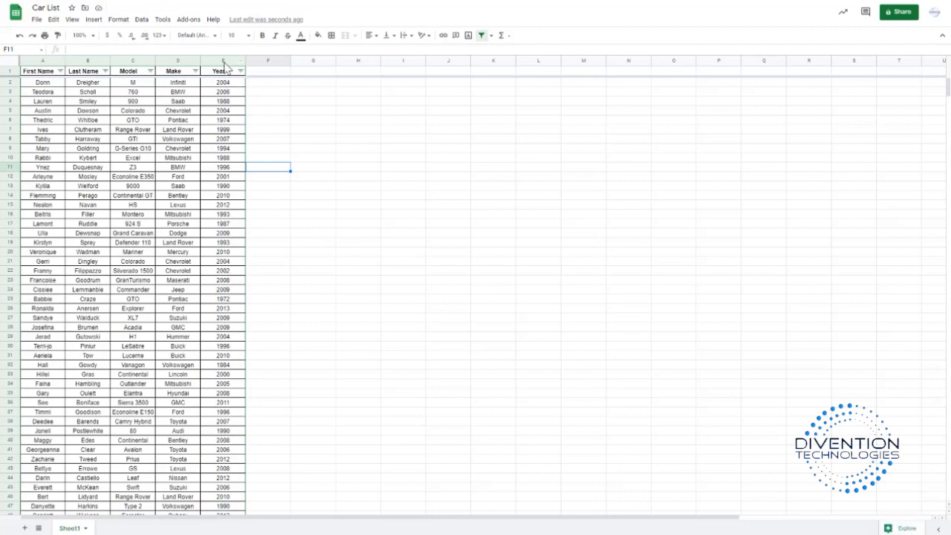
# - Create a conditional formatting rule on the Year column for dates before the exact date 2000
pyautogui.click(223, 61)
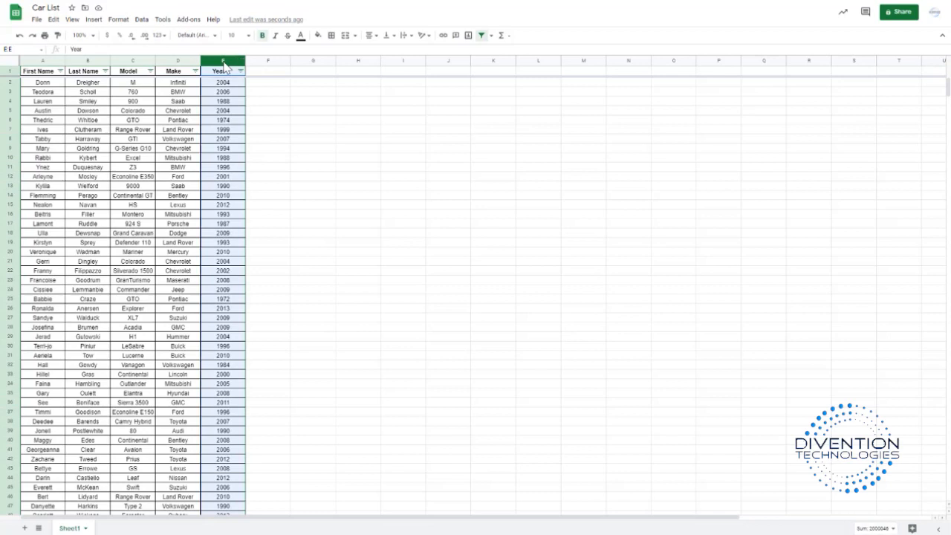
pyautogui.click(119, 20)
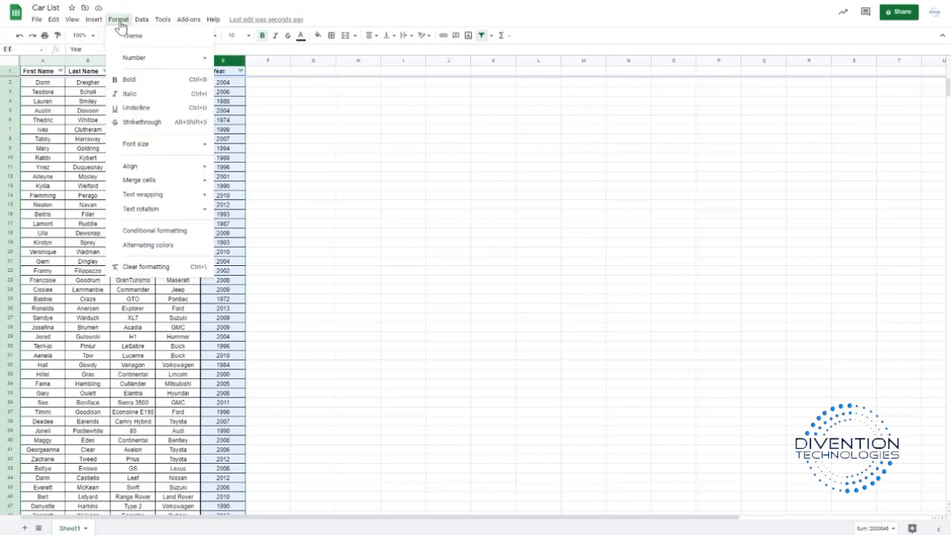
pyautogui.click(144, 235)
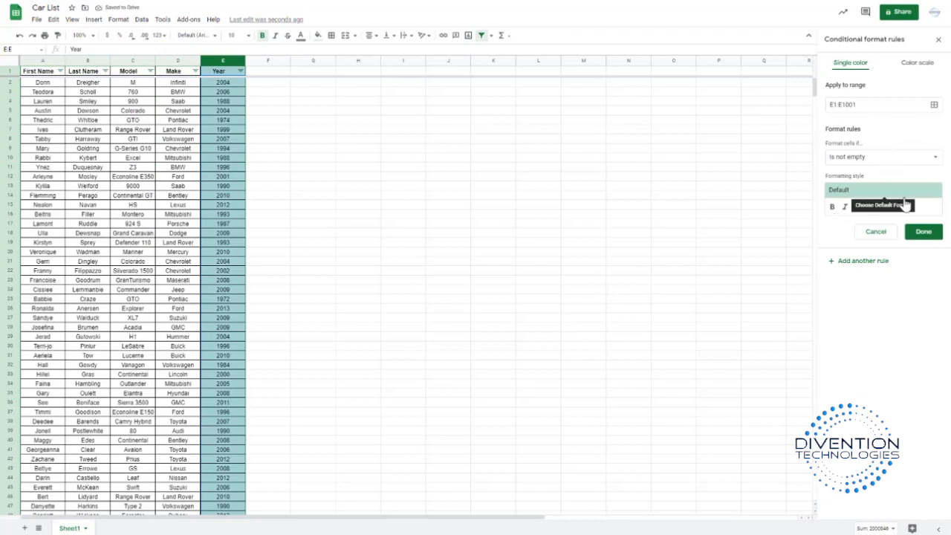
pyautogui.click(938, 160)
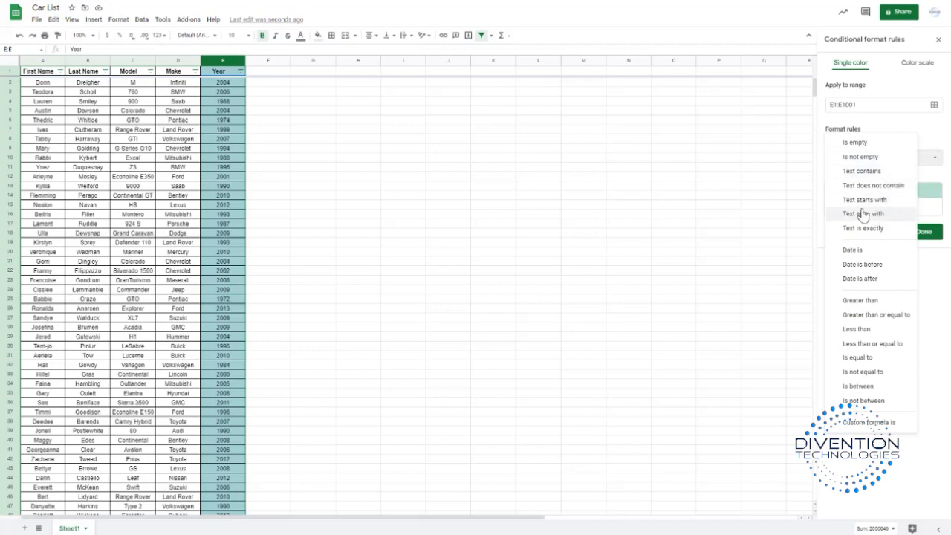
pyautogui.click(863, 265)
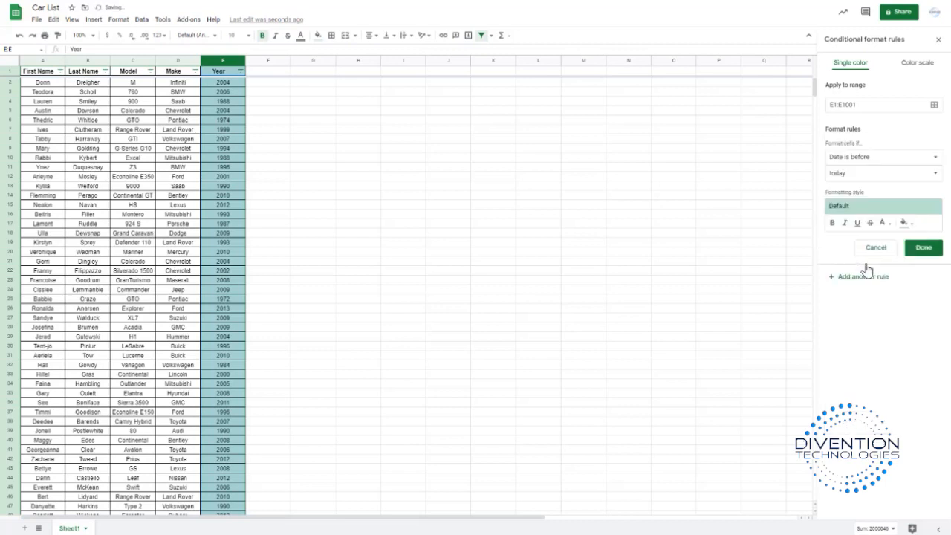
pyautogui.click(862, 177)
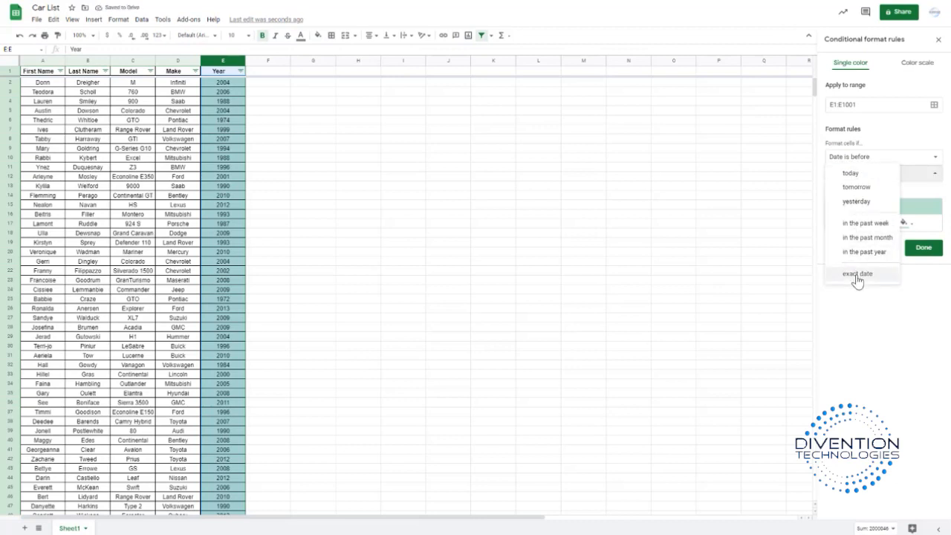
pyautogui.click(857, 273)
pyautogui.click(851, 196)
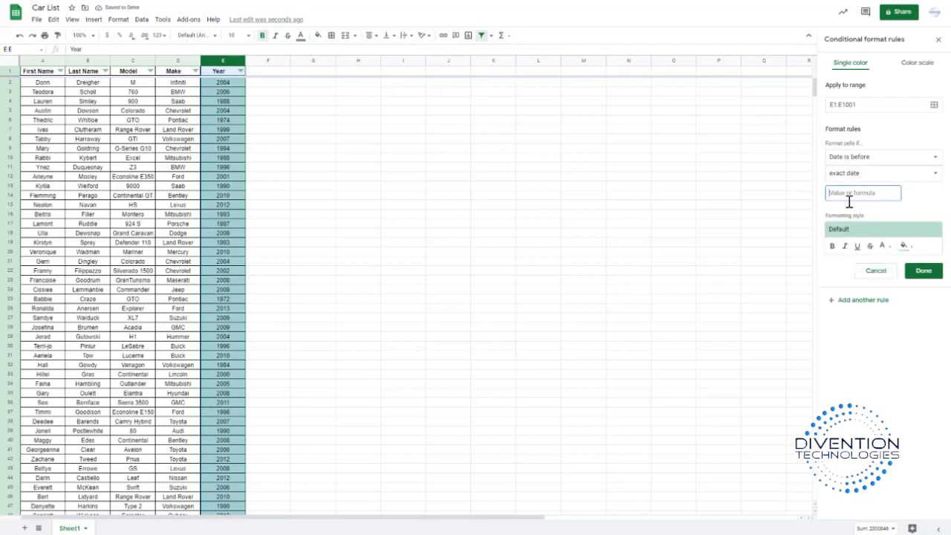
pyautogui.write('2000')
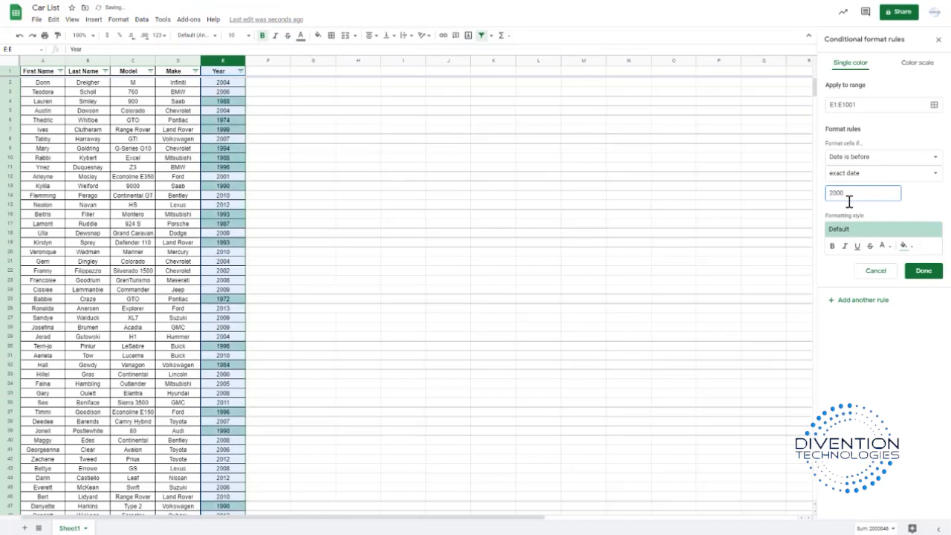
# - Set the rule's fill color to light red and save the rule
pyautogui.click(904, 246)
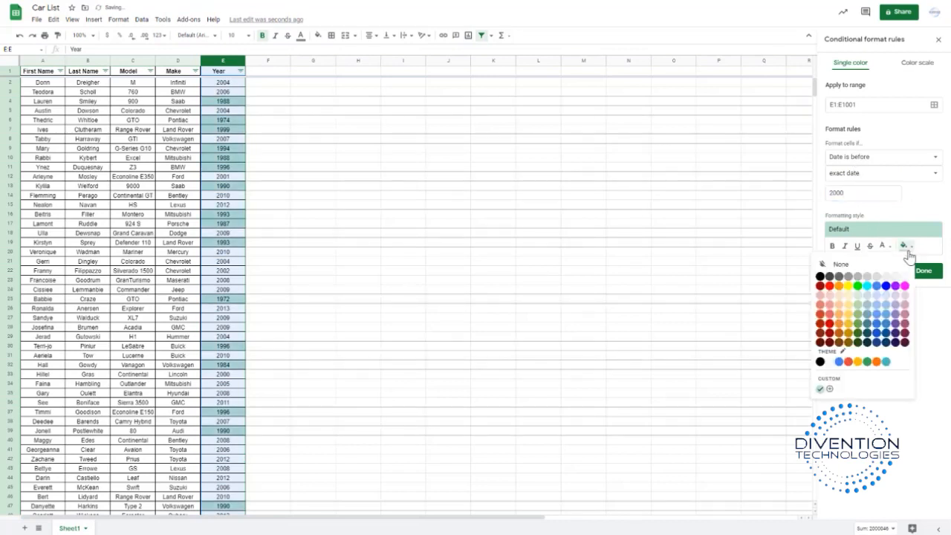
pyautogui.click(830, 314)
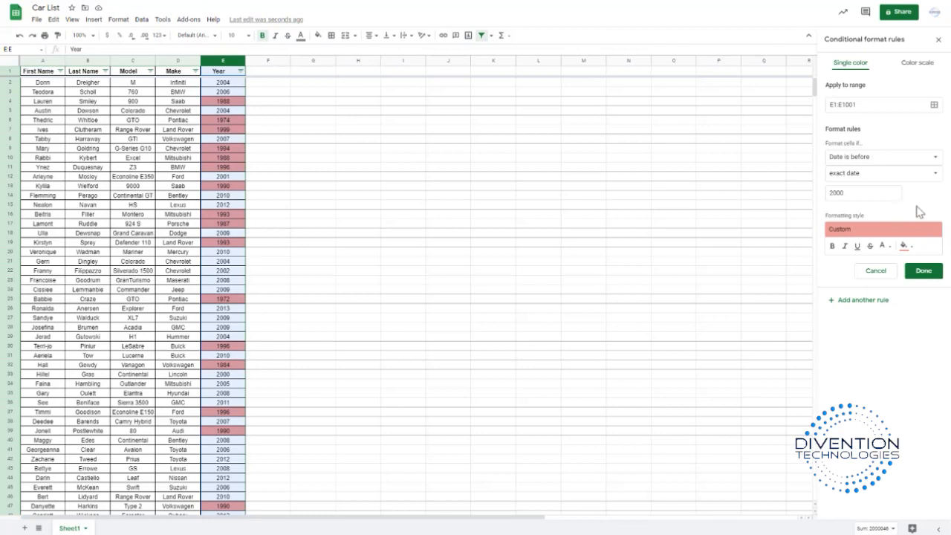
pyautogui.click(924, 272)
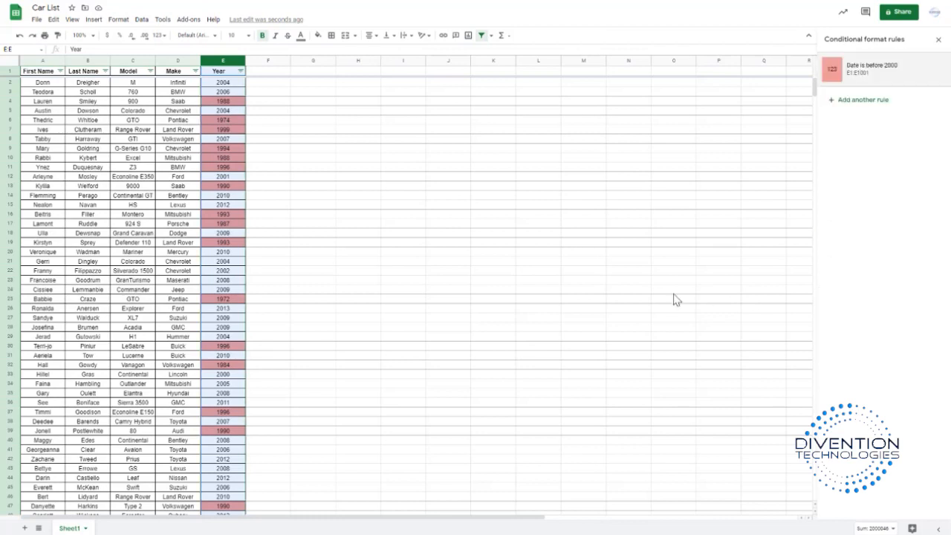
pyautogui.click(643, 281)
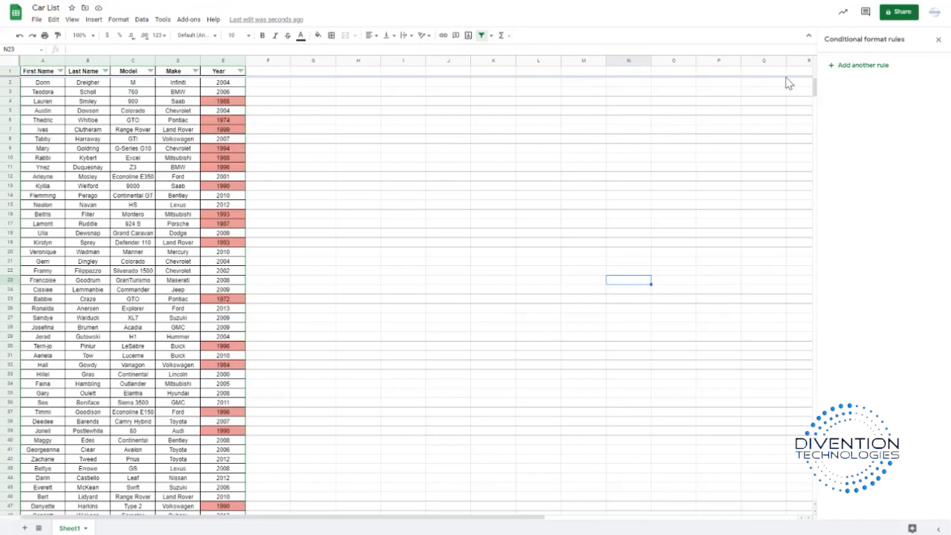
# - Start another conditional formatting rule and set its range to the whole Year column, E:E
pyautogui.moveTo(815, 88); pyautogui.dragTo(817, 505)
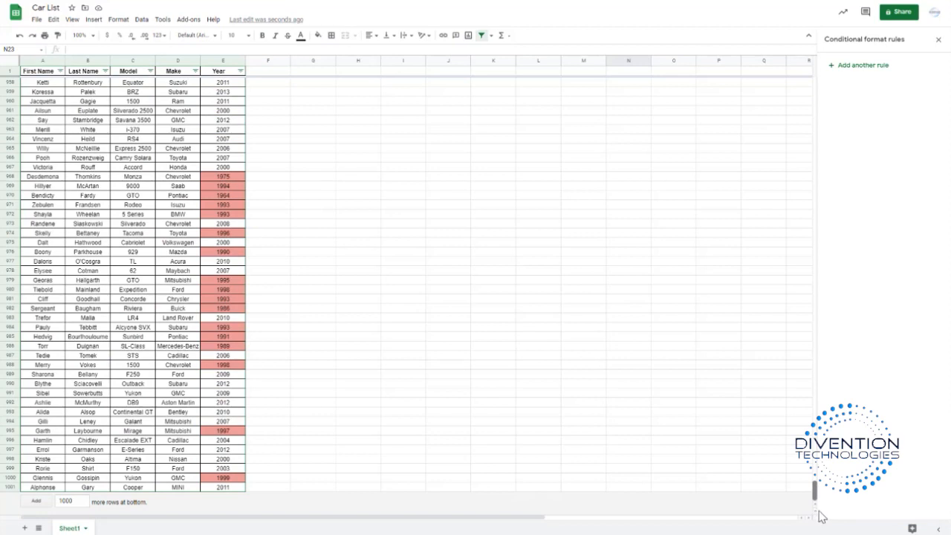
pyautogui.moveTo(821, 516); pyautogui.dragTo(831, 81)
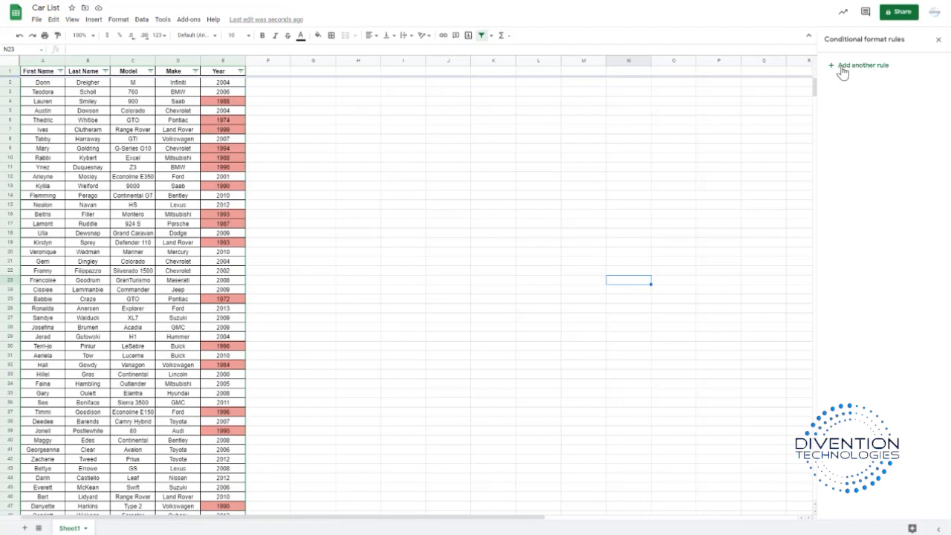
pyautogui.click(842, 67)
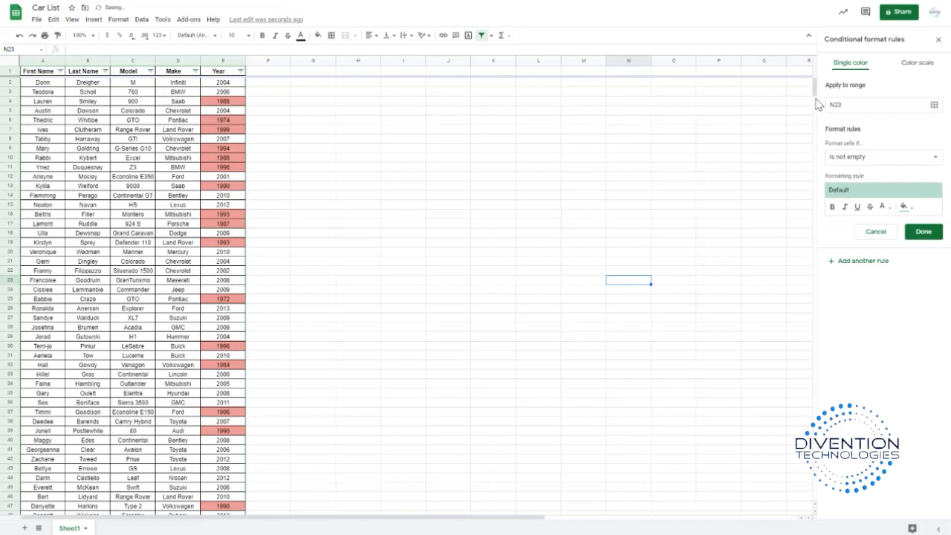
pyautogui.click(934, 106)
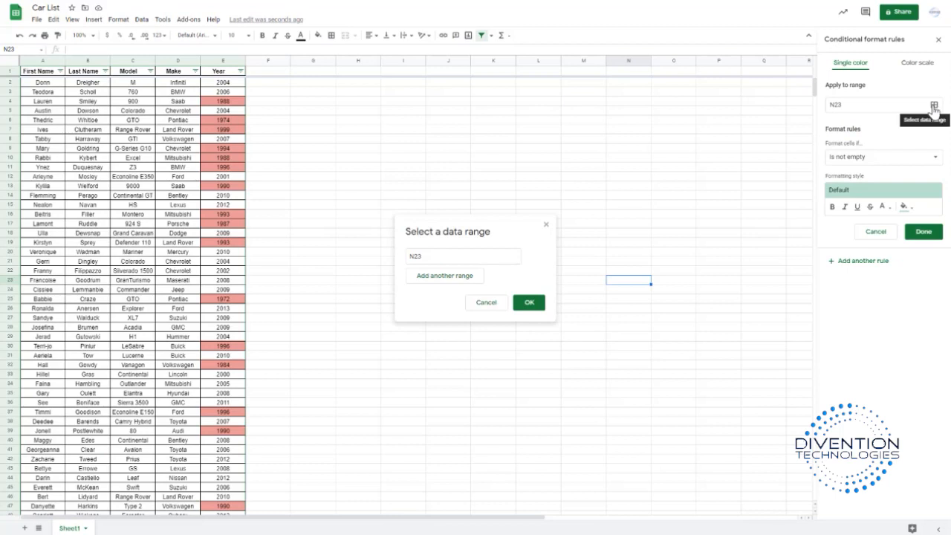
pyautogui.click(230, 64)
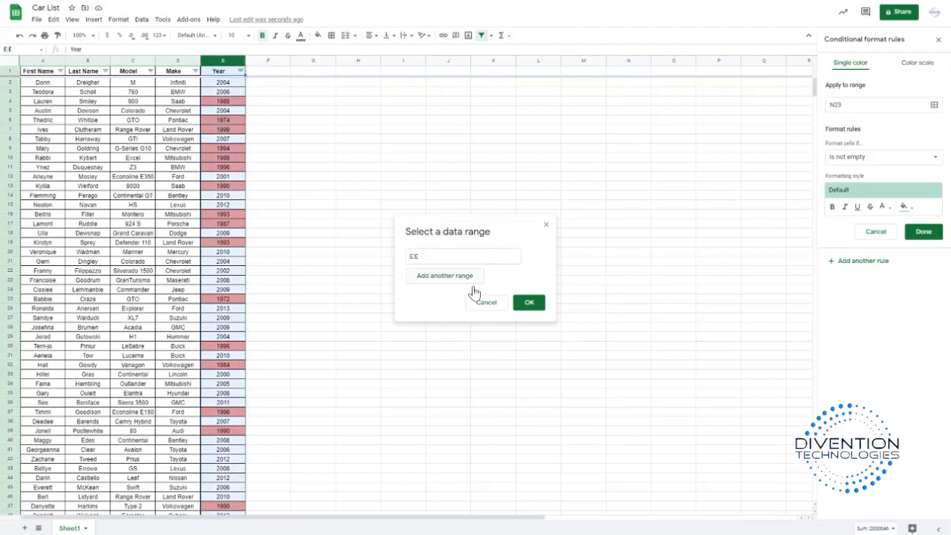
pyautogui.click(529, 303)
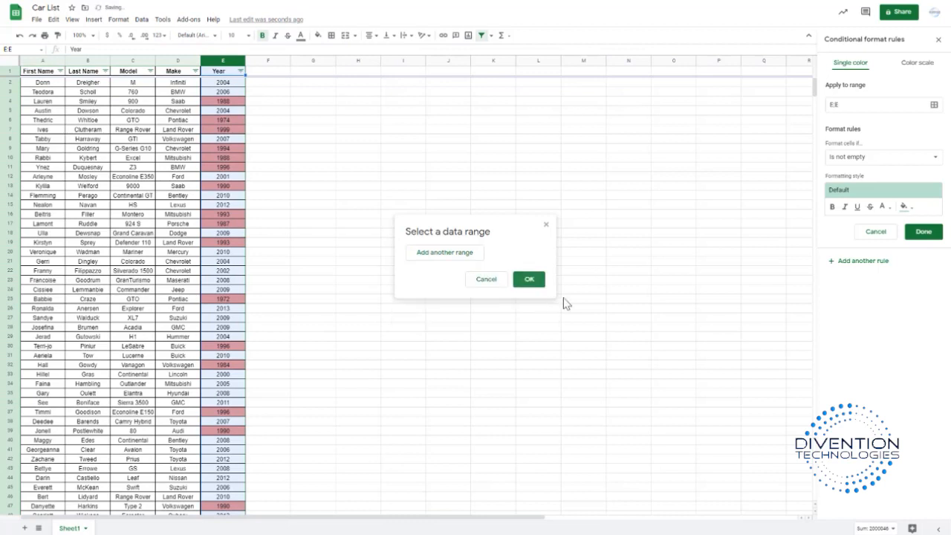
# - Give the Year column rule a blue fill, make it match the exact date 2000, and save it
pyautogui.click(904, 208)
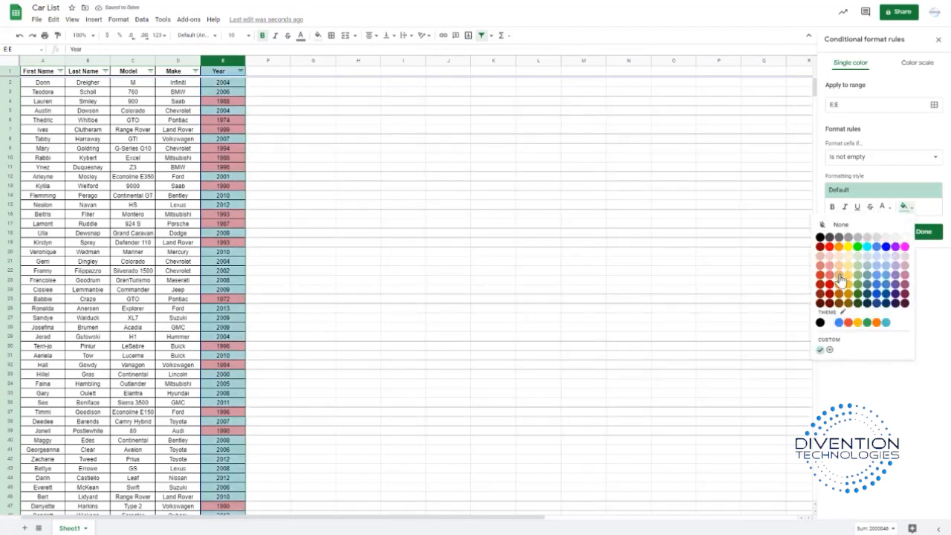
pyautogui.click(877, 285)
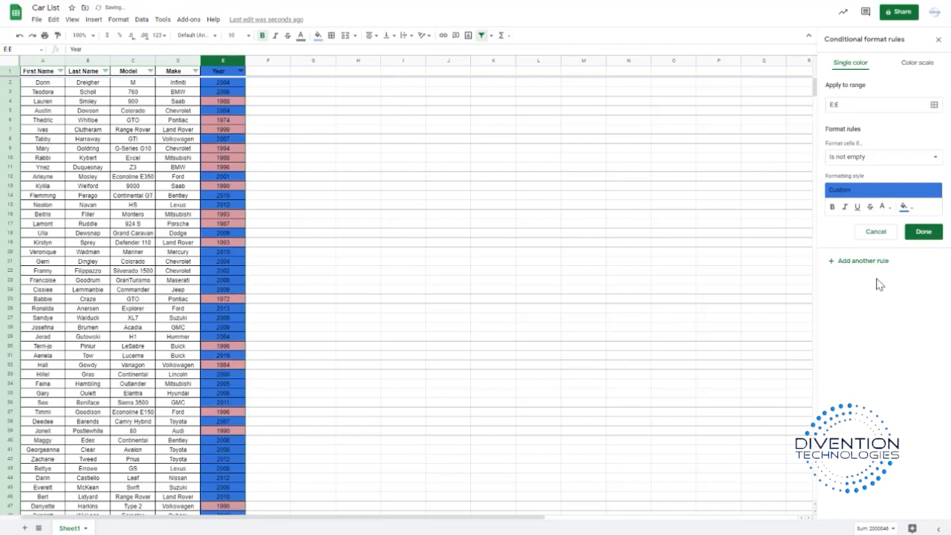
pyautogui.click(866, 159)
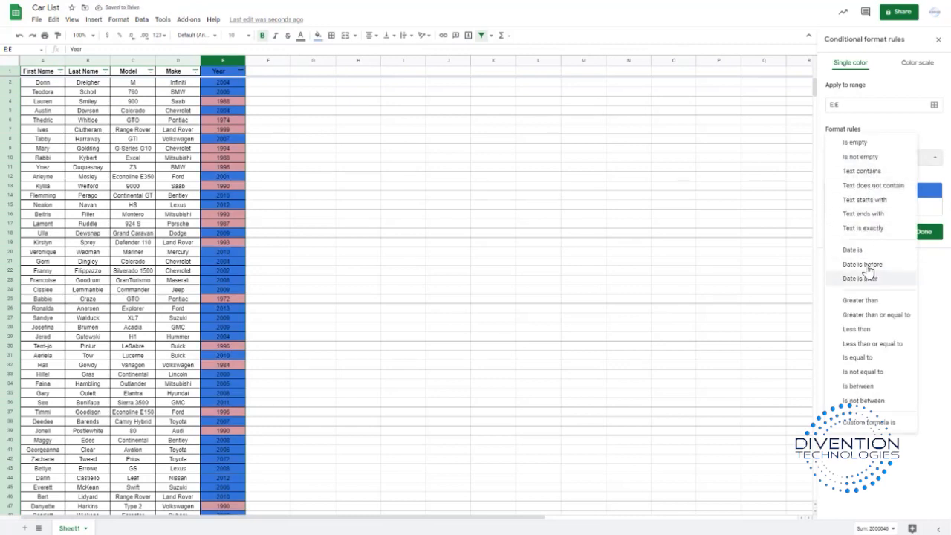
pyautogui.click(866, 250)
pyautogui.click(863, 177)
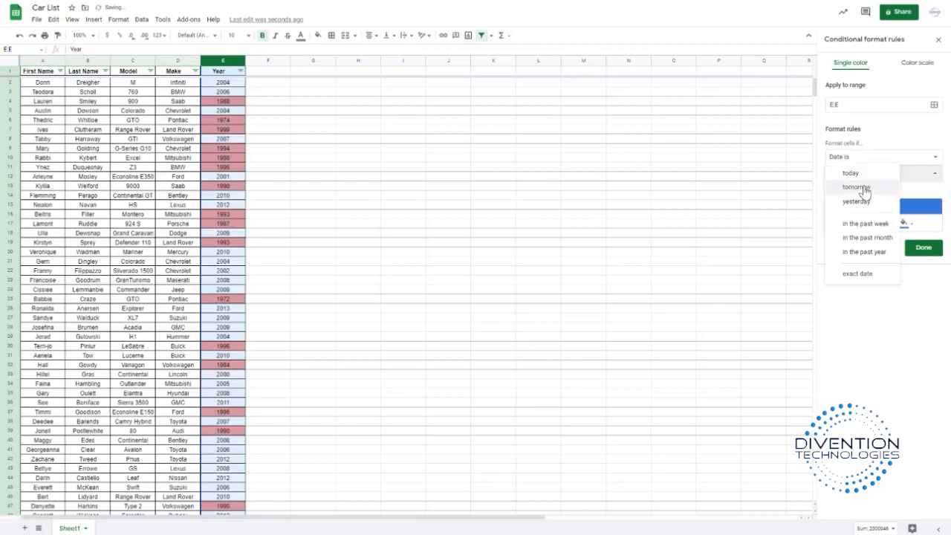
pyautogui.click(858, 275)
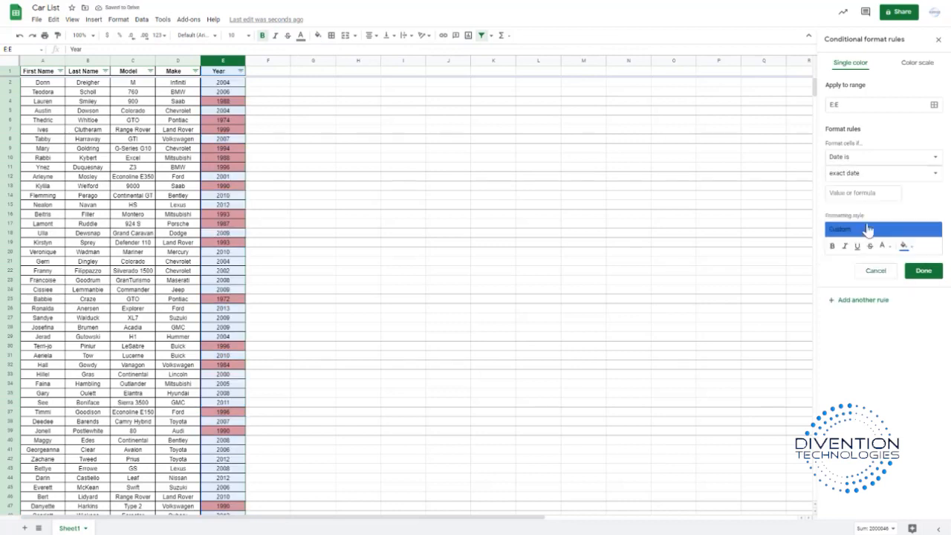
pyautogui.click(871, 193)
pyautogui.write('2000')
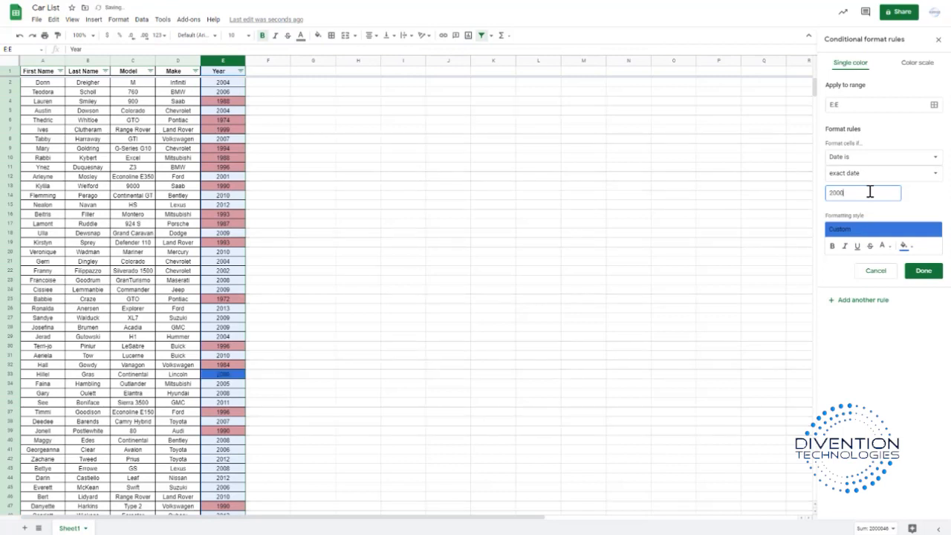
pyautogui.click(924, 272)
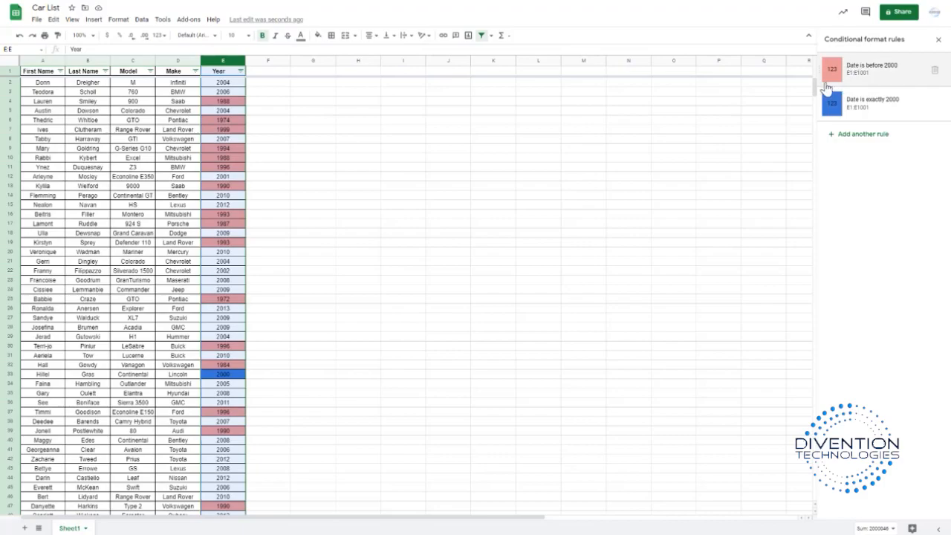
# - Select the full car record in row 4, from First Name through Year (A4:E4)
pyautogui.moveTo(815, 84); pyautogui.dragTo(792, 62)
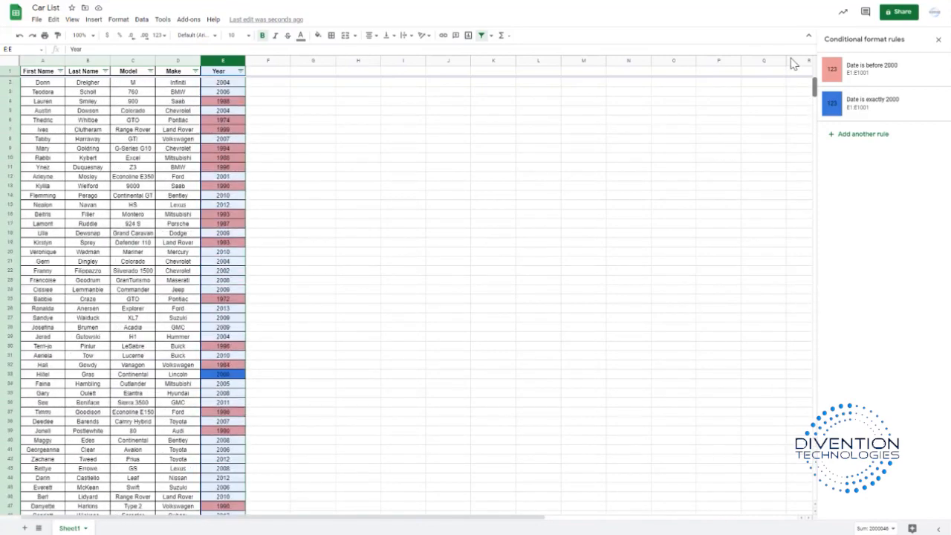
pyautogui.click(34, 93)
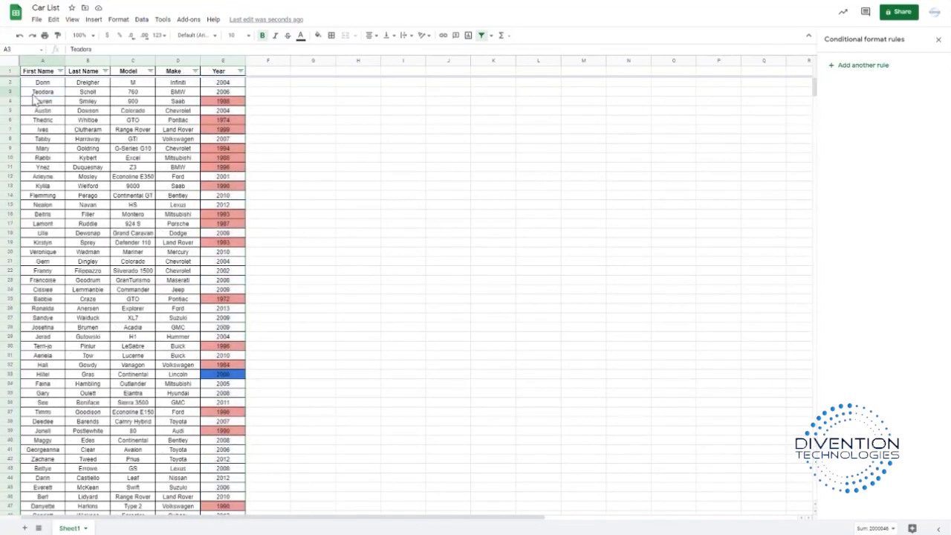
pyautogui.moveTo(36, 102); pyautogui.dragTo(225, 102)
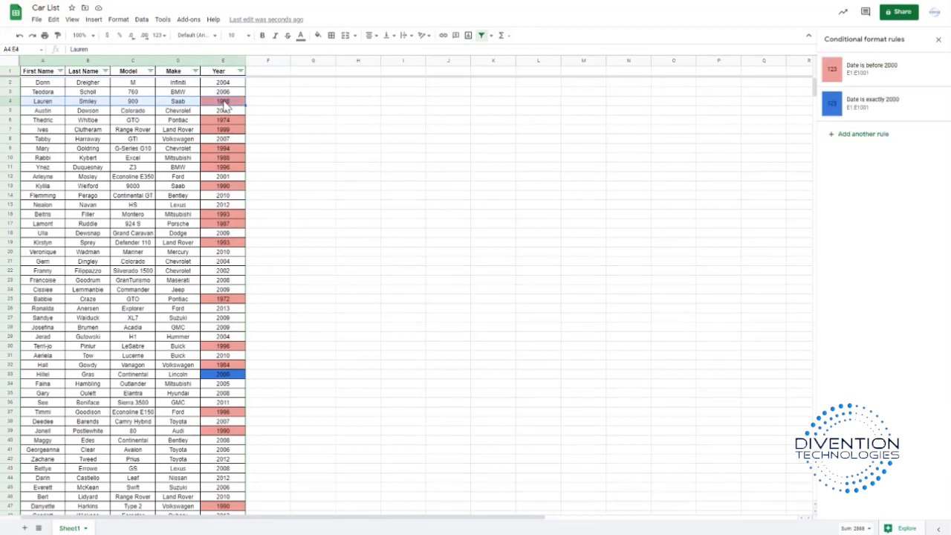